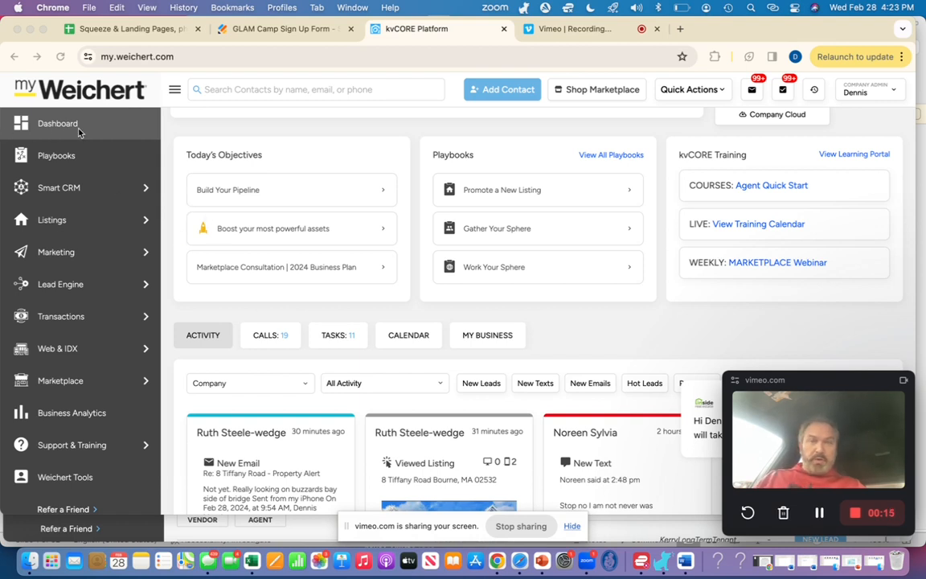
# Start adding a new contact and set the text and email contact permissions to Yes.
pyautogui.click(502, 91)
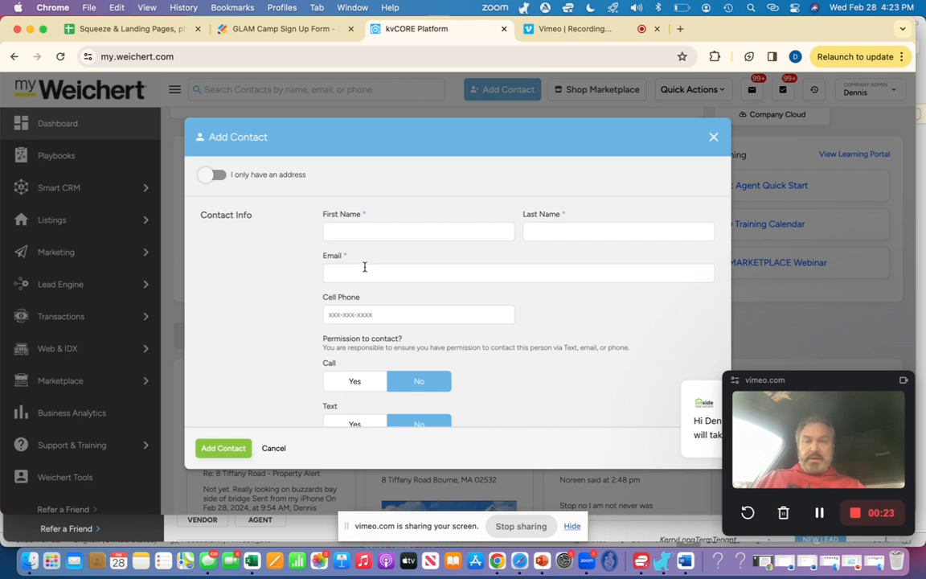
pyautogui.scroll(-3, 364, 268)
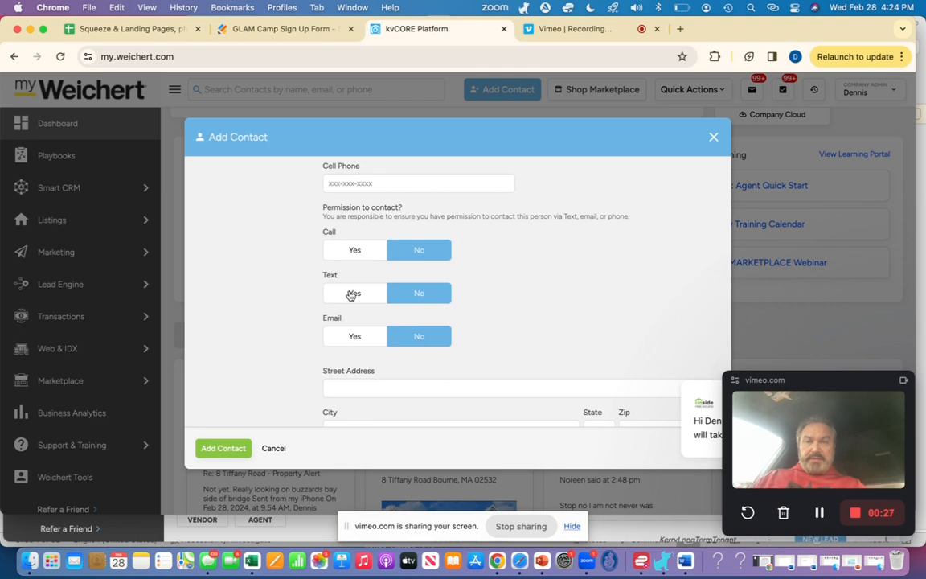
pyautogui.click(351, 295)
pyautogui.click(352, 337)
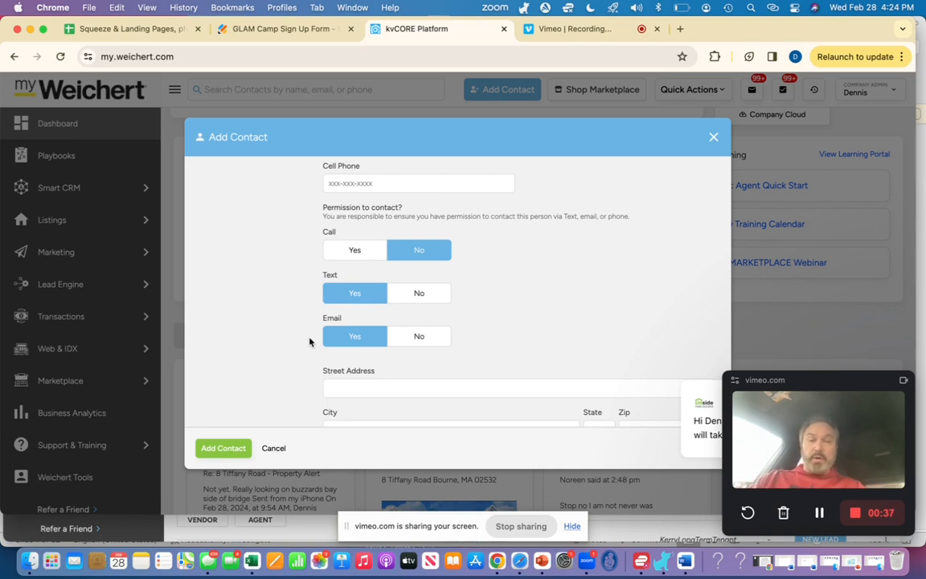
# Set the new contact's lead type to Buyer and look through the available lead statuses.
pyautogui.scroll(-3, 309, 341)
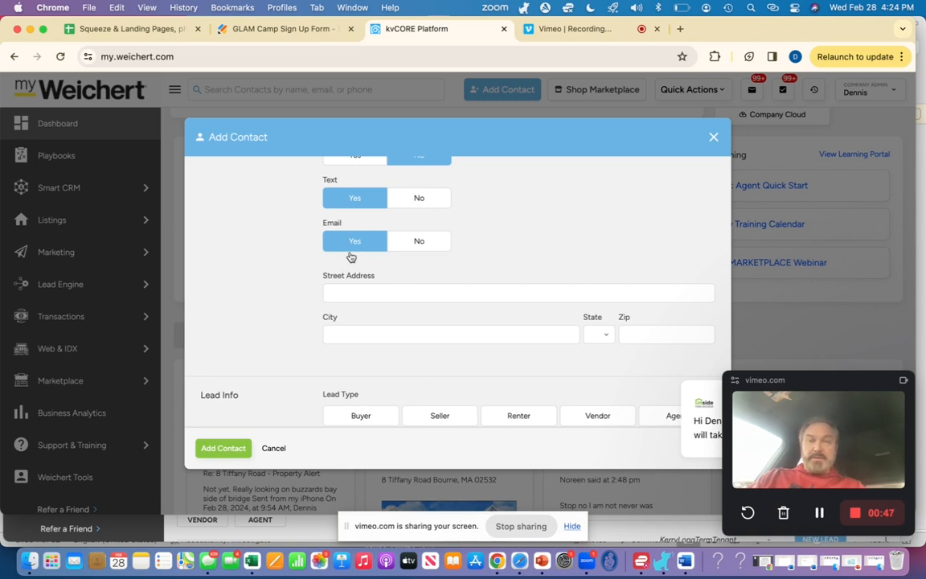
pyautogui.scroll(-3, 332, 291)
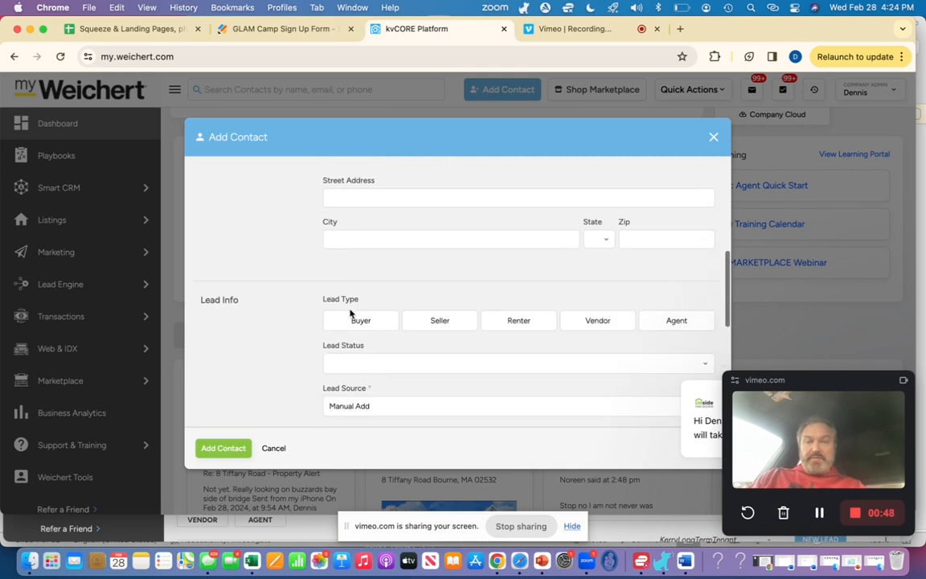
pyautogui.click(359, 320)
pyautogui.click(358, 320)
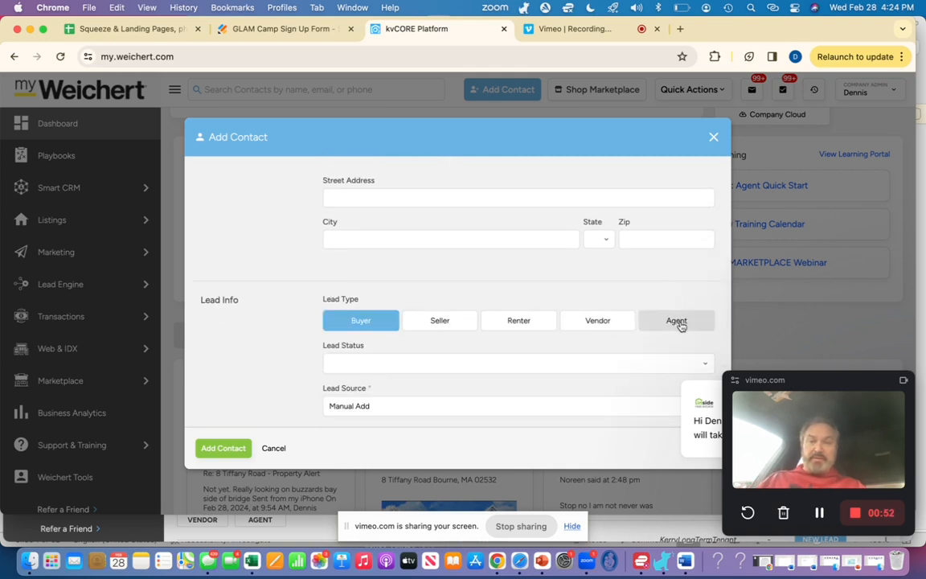
pyautogui.click(453, 364)
pyautogui.scroll(-3, 452, 365)
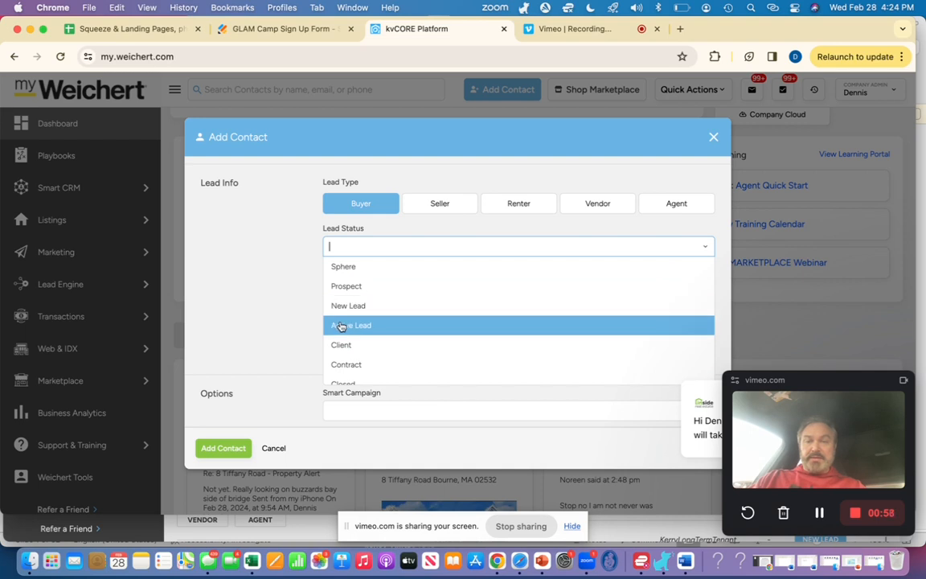
pyautogui.scroll(-1, 358, 365)
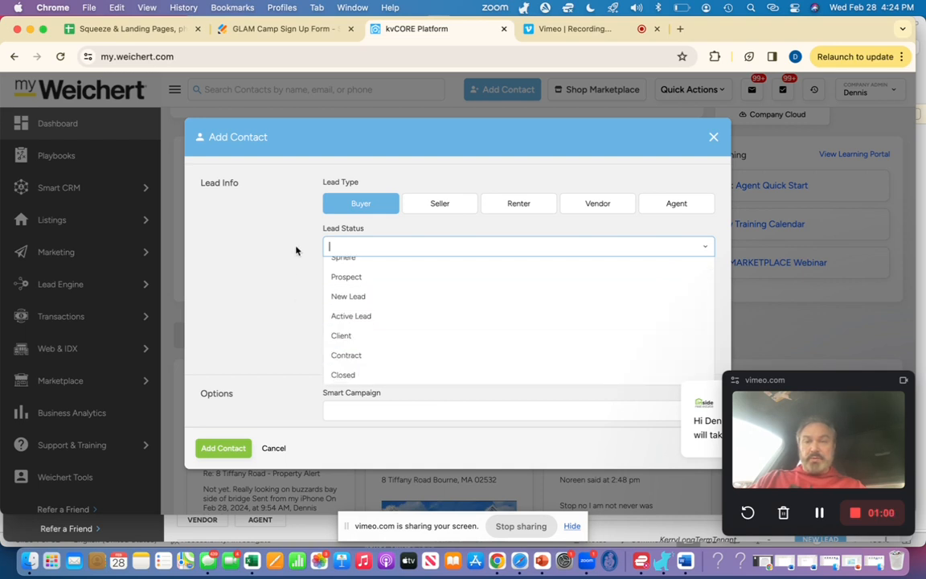
pyautogui.click(265, 220)
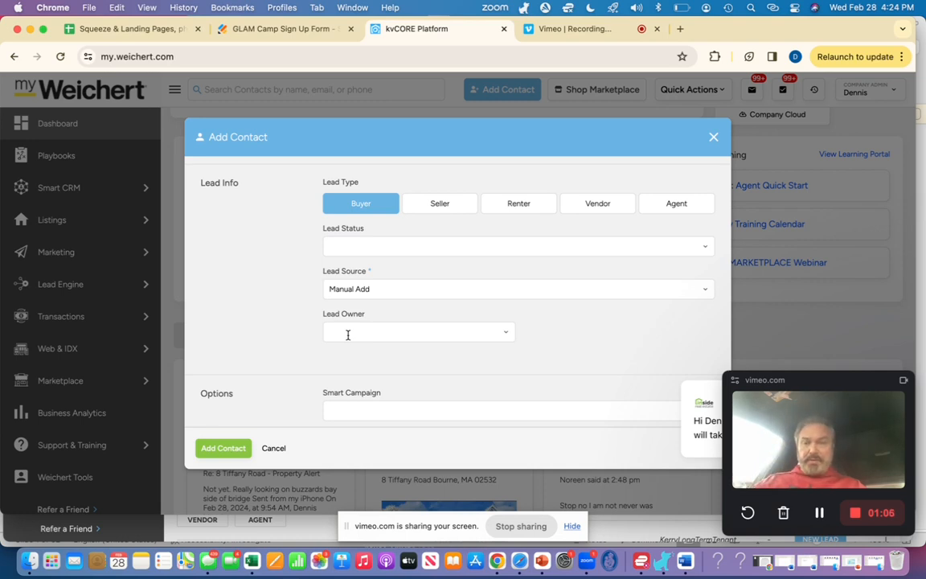
# Review the new contact's smart campaign, lender and note options, and close the form without adding the contact.
pyautogui.scroll(-5, 288, 363)
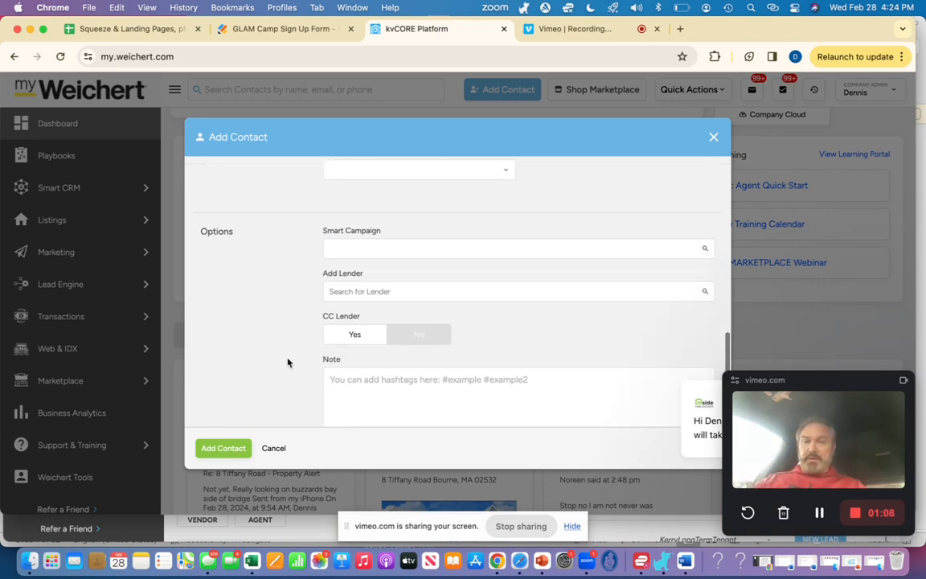
pyautogui.scroll(-2, 287, 362)
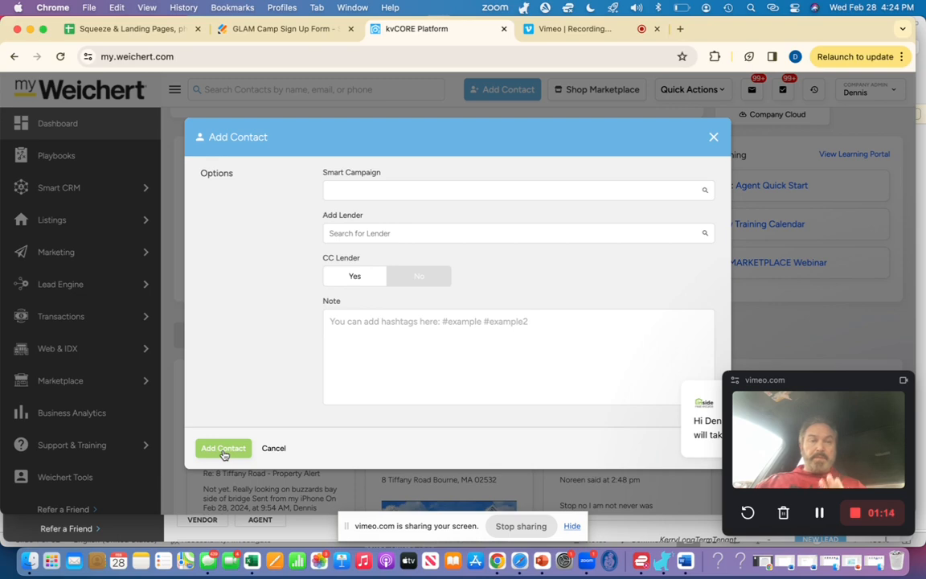
pyautogui.click(712, 136)
# Show all contacts in the Smart CRM and open the search alert settings of the third lead in the list.
pyautogui.moveTo(61, 174)
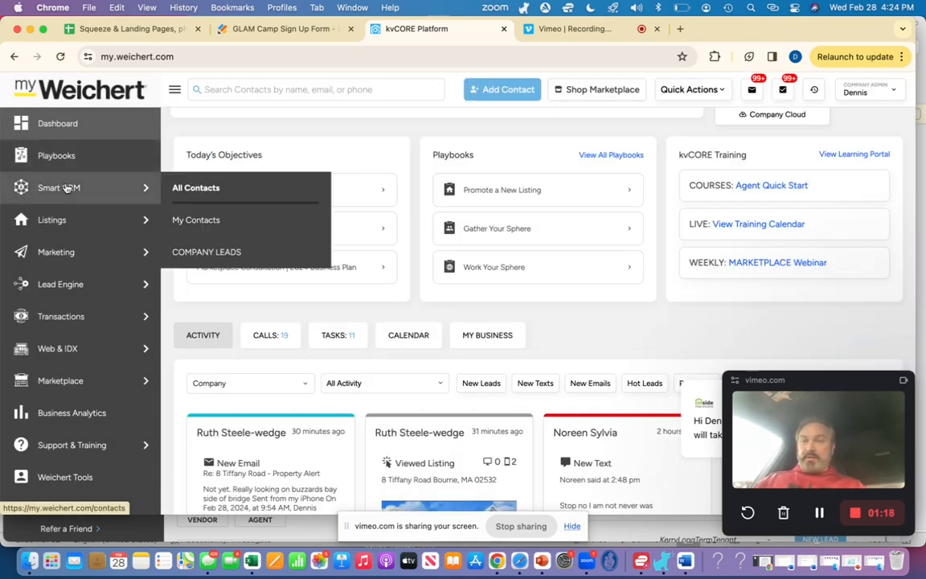
pyautogui.click(206, 188)
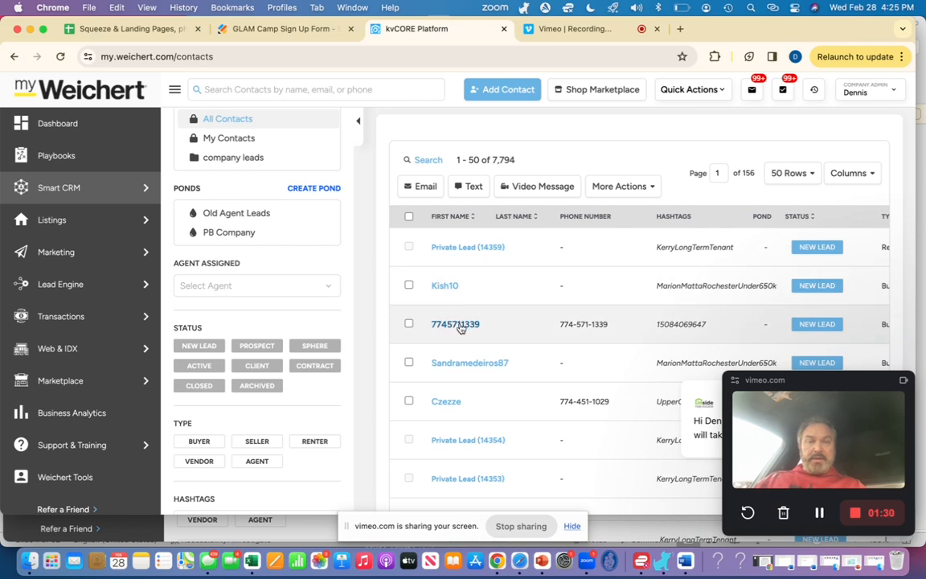
pyautogui.click(463, 325)
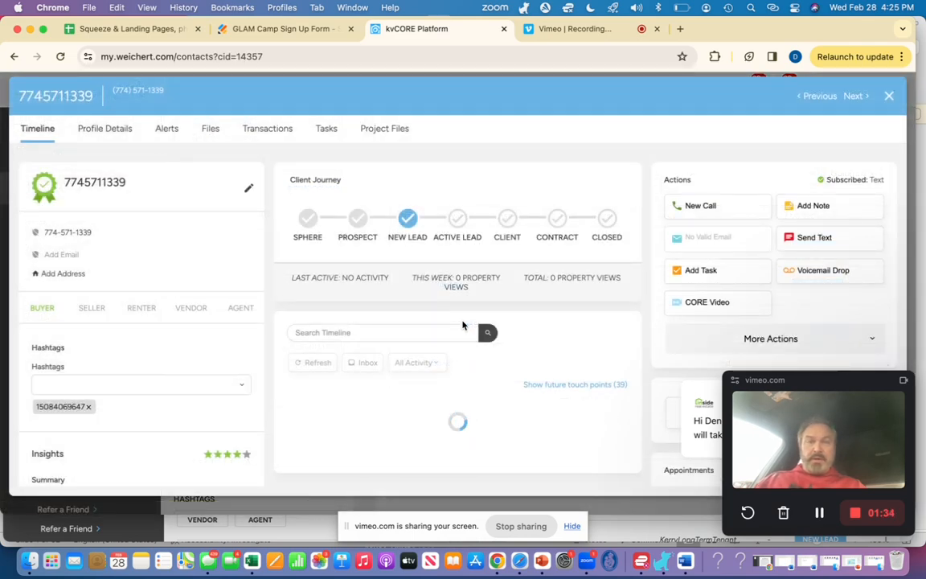
pyautogui.click(168, 130)
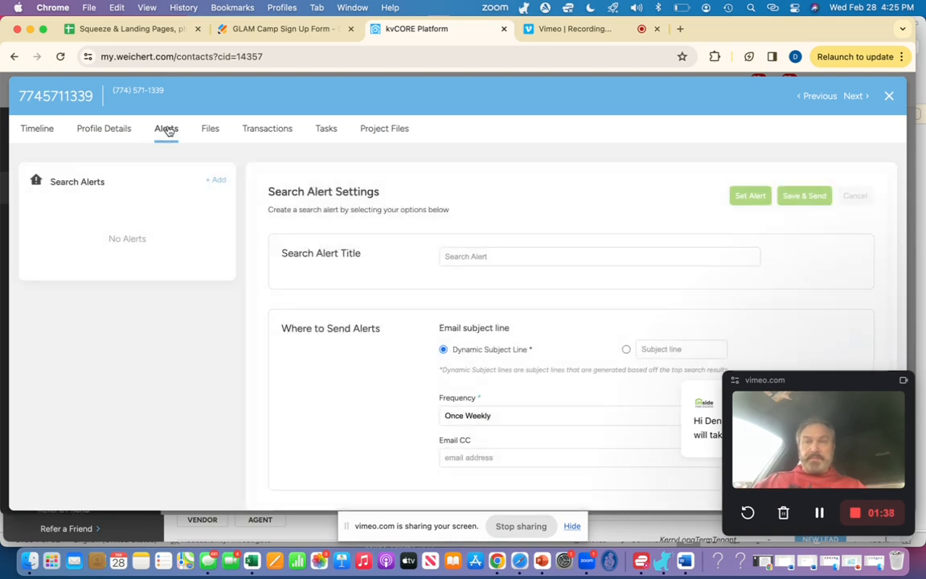
# Title the search alert "Falmouth 500k to 800k".
pyautogui.click(471, 256)
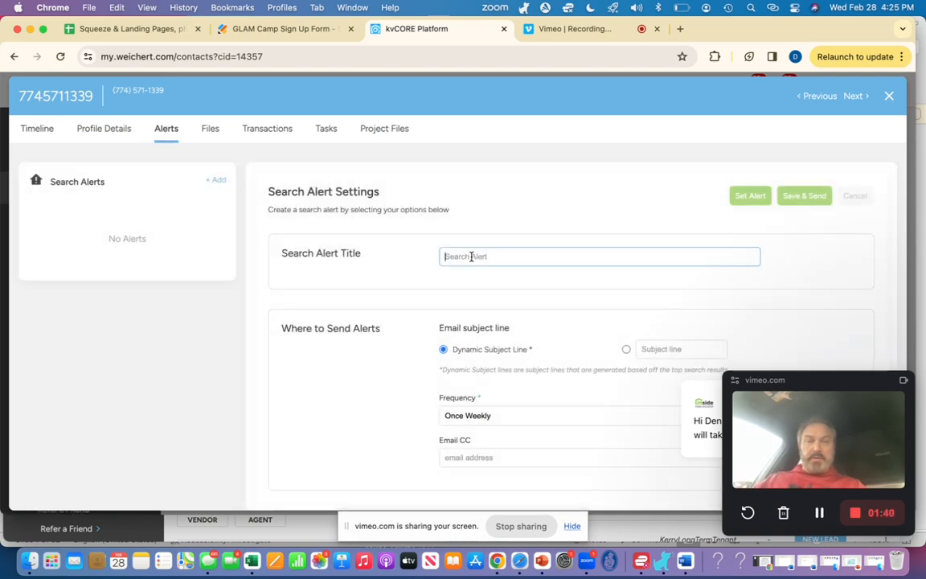
pyautogui.write('Falmouth 500')
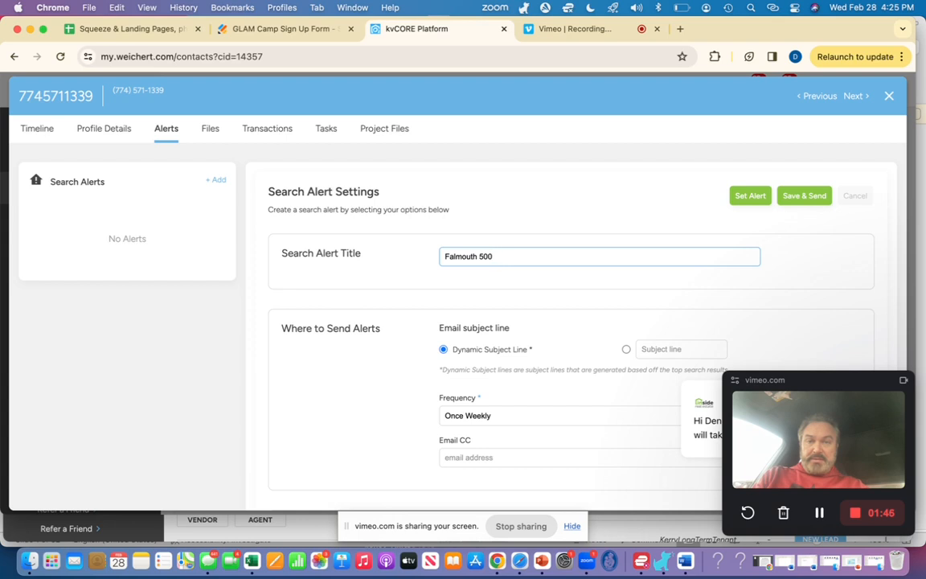
pyautogui.write('k to 800k')
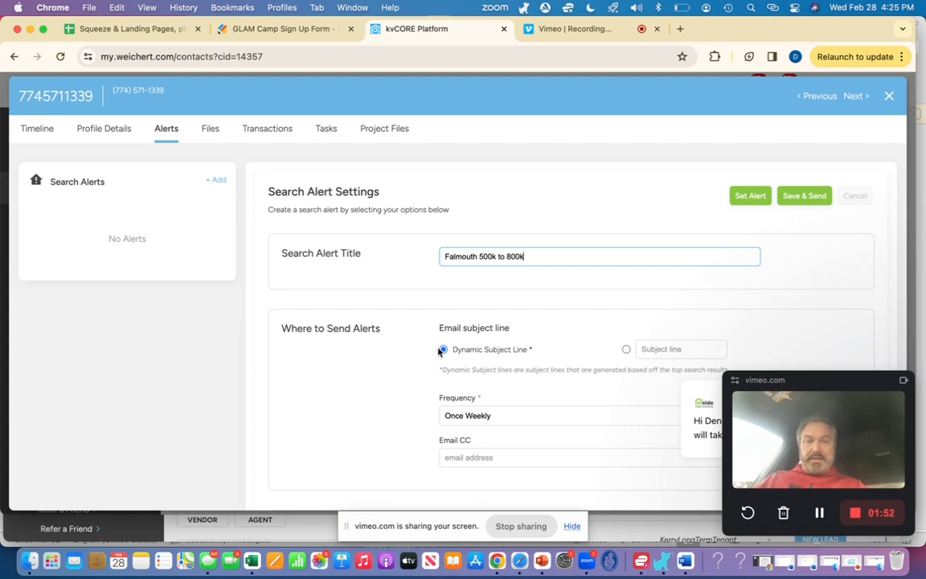
# Set the search alert's sending frequency to ASAP and leave the email CC blank.
pyautogui.scroll(-2, 458, 338)
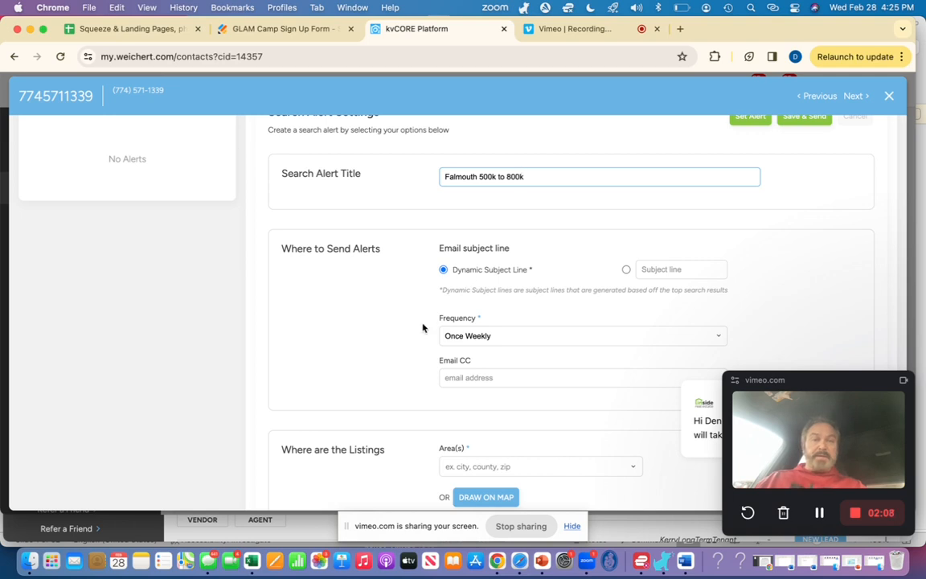
pyautogui.scroll(-2, 422, 327)
pyautogui.click(483, 280)
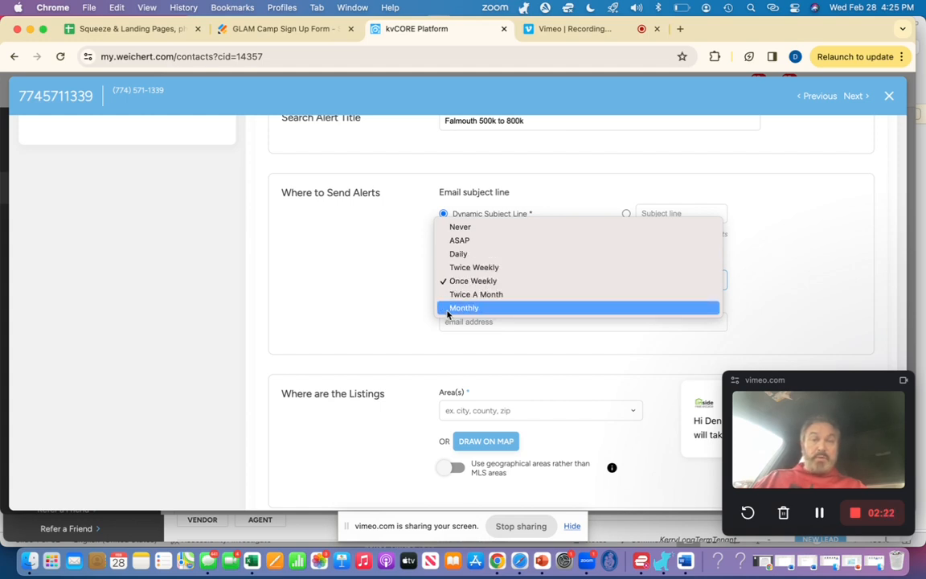
pyautogui.click(455, 241)
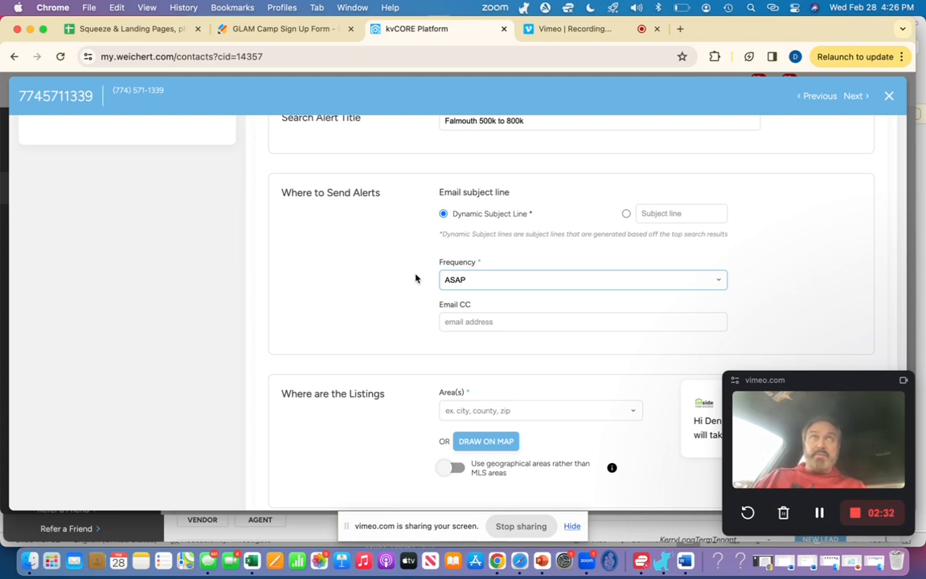
pyautogui.click(452, 322)
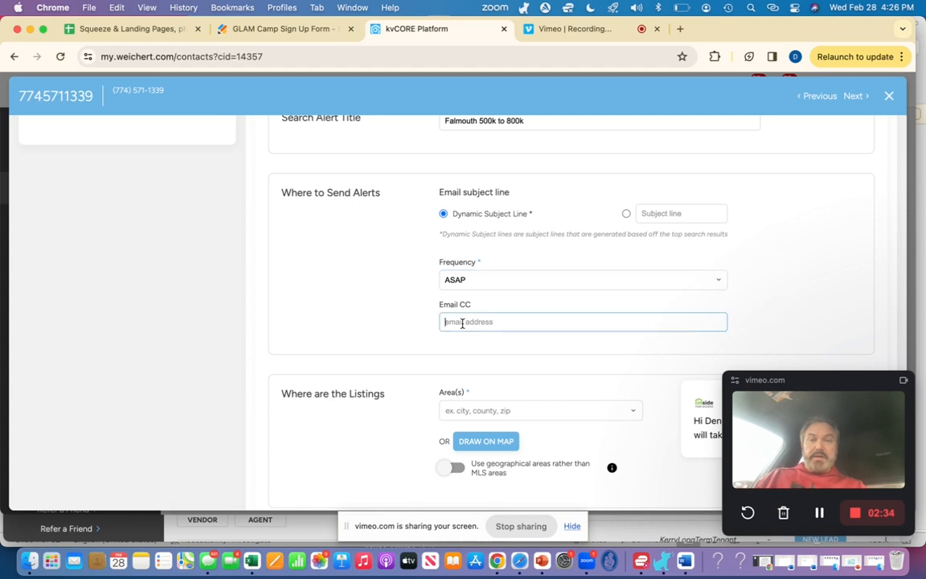
# Add the city of Falmouth, MA as the area for the alert's listings.
pyautogui.scroll(-1, 462, 323)
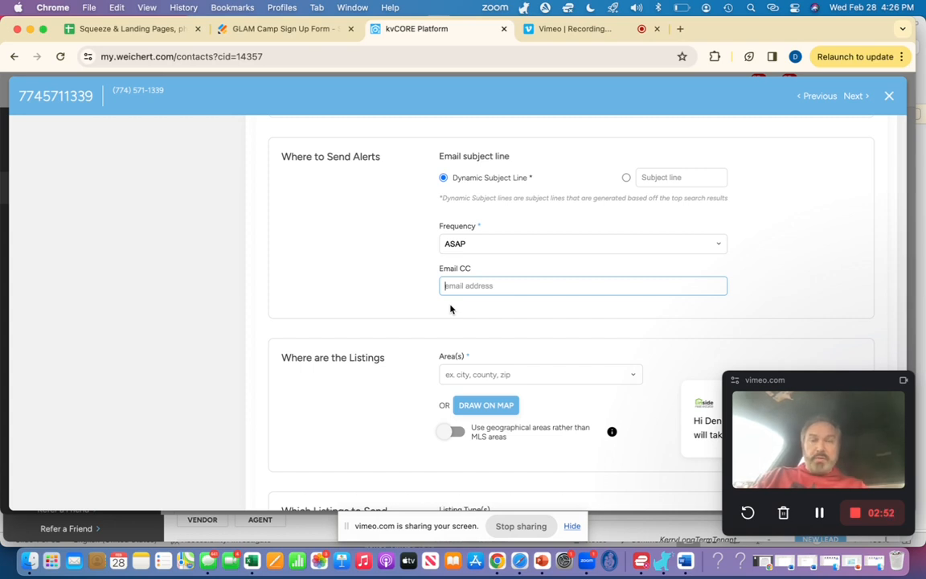
pyautogui.scroll(-3, 450, 309)
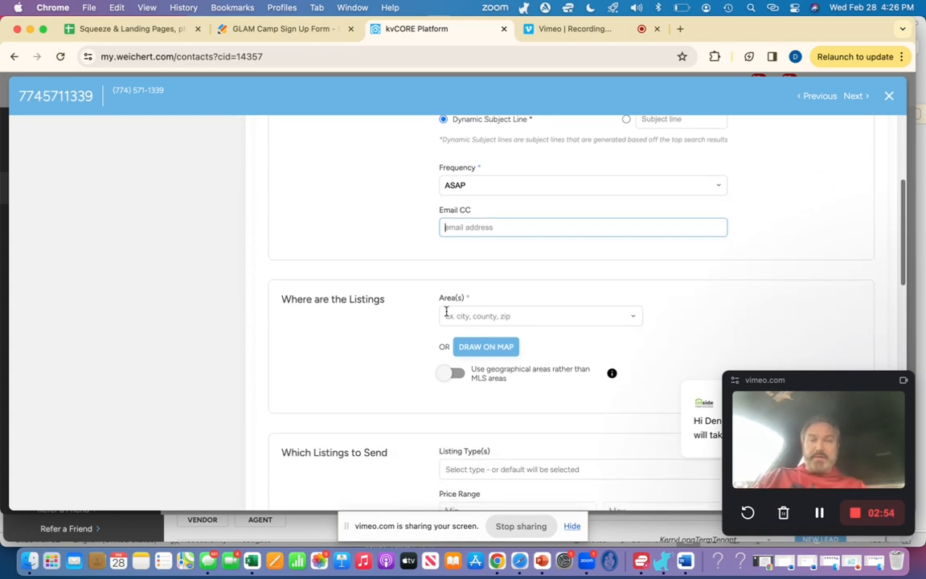
pyautogui.scroll(-2, 420, 310)
pyautogui.click(464, 264)
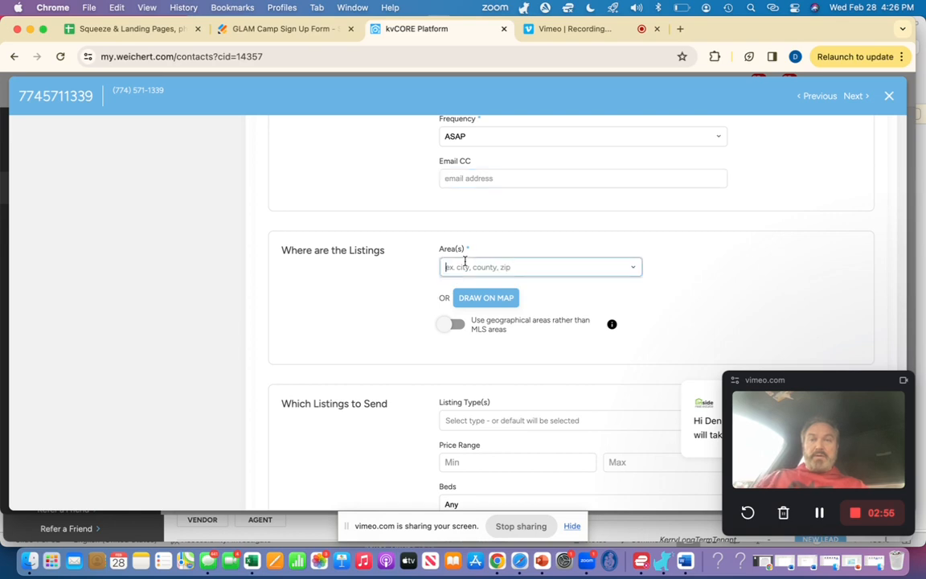
pyautogui.write('falmouth')
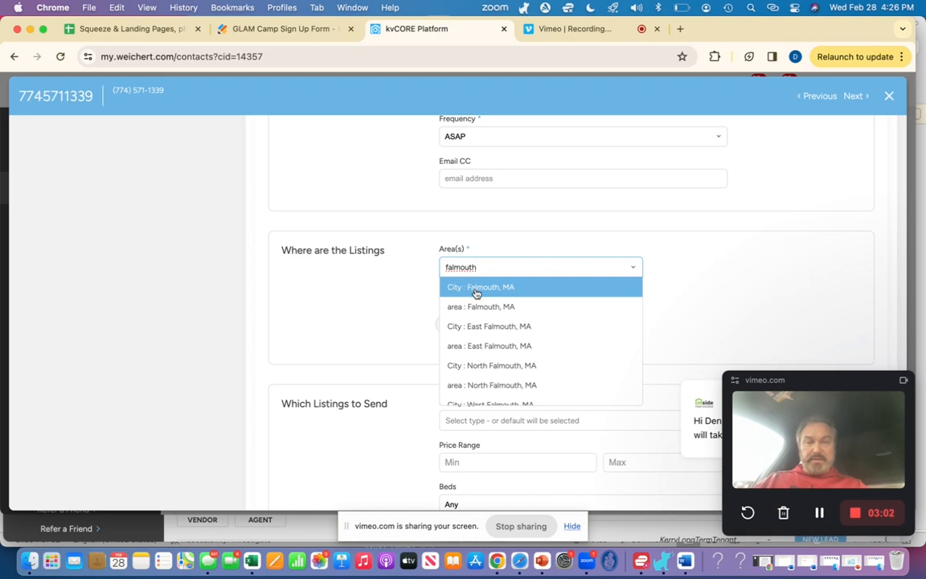
pyautogui.click(476, 293)
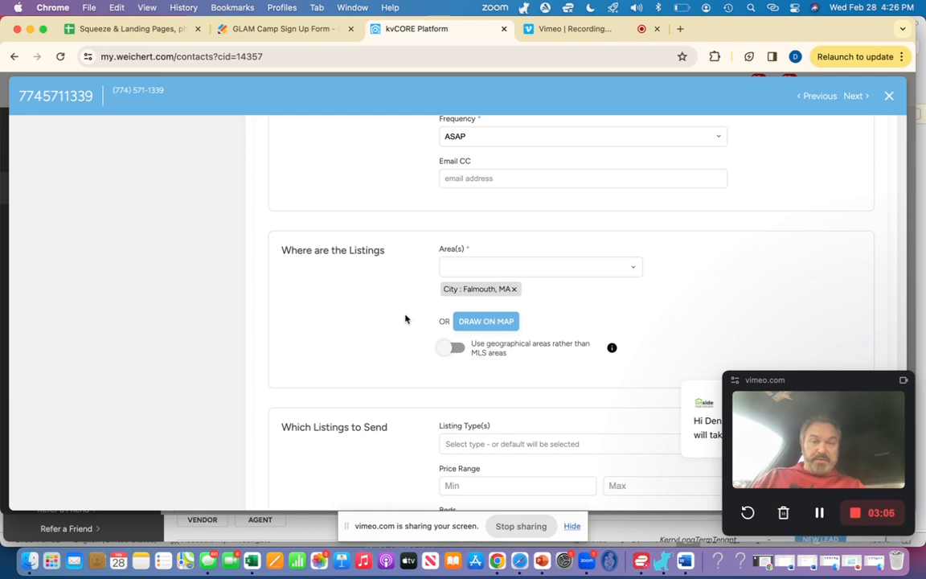
# Limit the alert's listing types to Single Family.
pyautogui.scroll(-3, 405, 319)
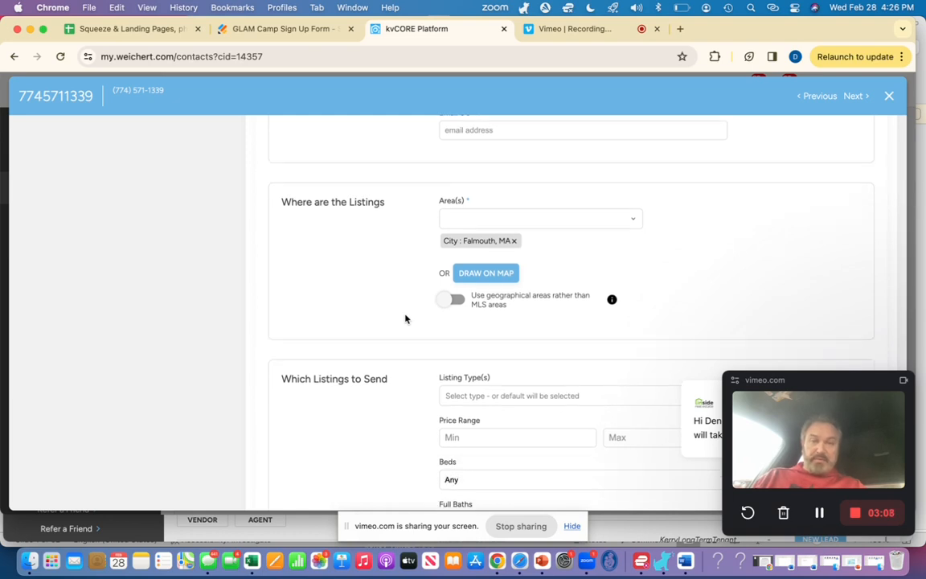
pyautogui.scroll(-4, 405, 319)
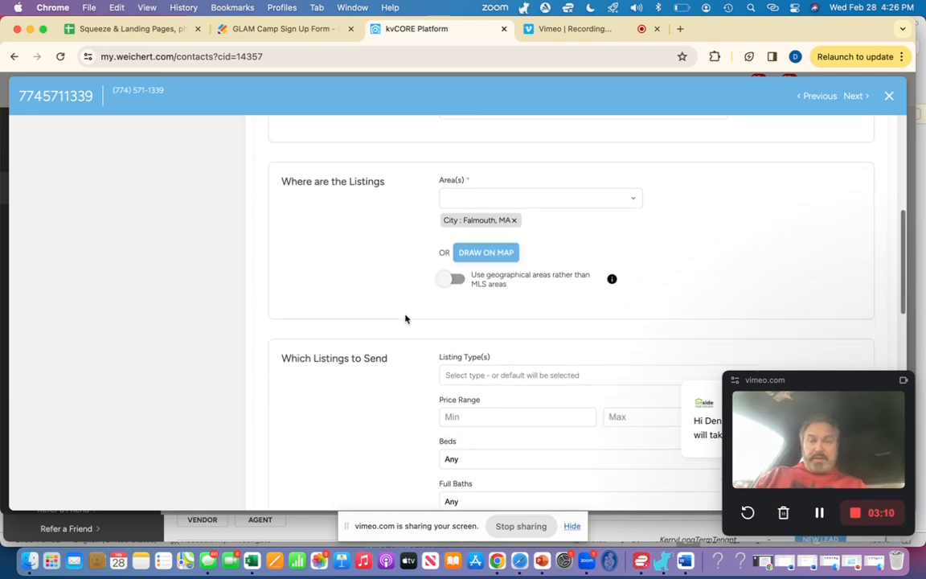
pyautogui.click(468, 328)
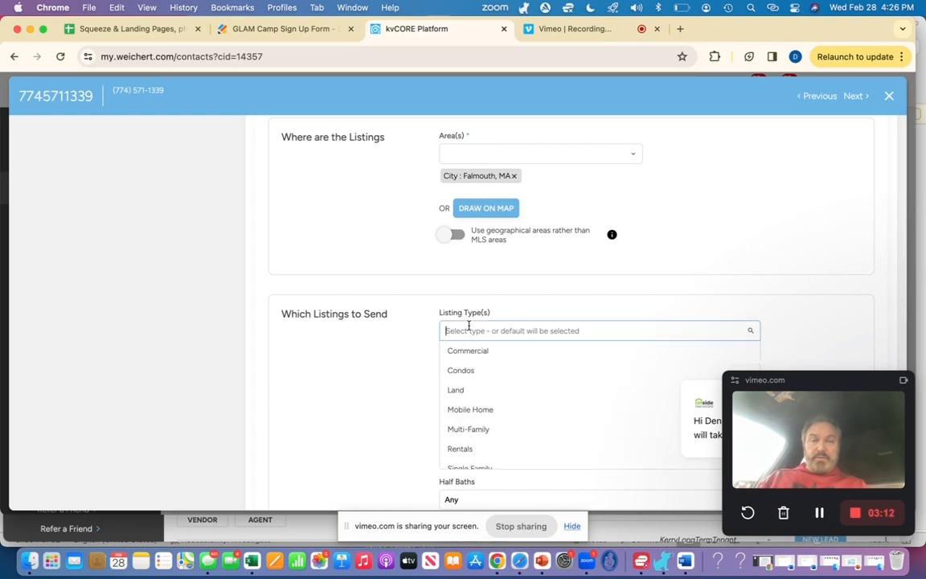
pyautogui.click(460, 462)
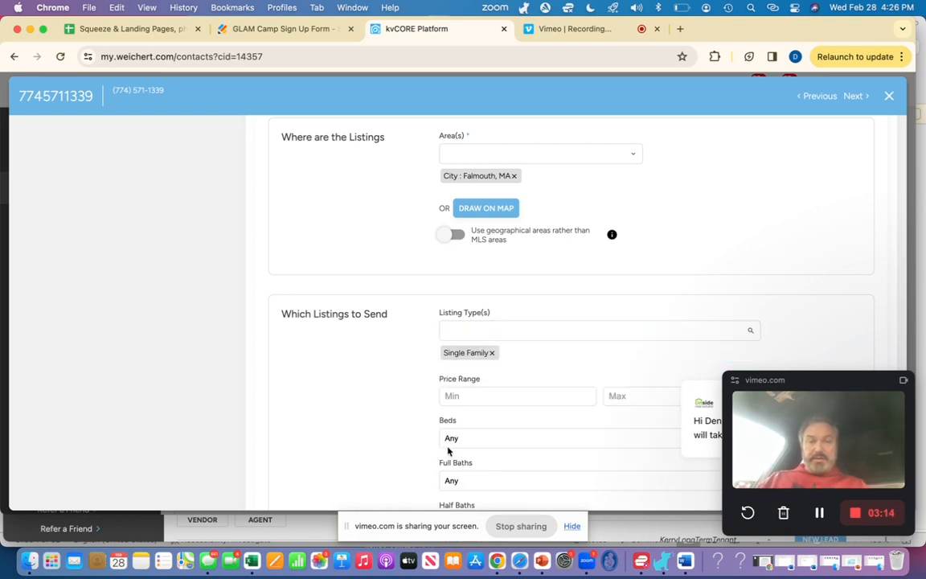
# Set the alert's price range to a minimum of $500,000 and a maximum of $800,000.
pyautogui.click(465, 394)
pyautogui.write('500000')
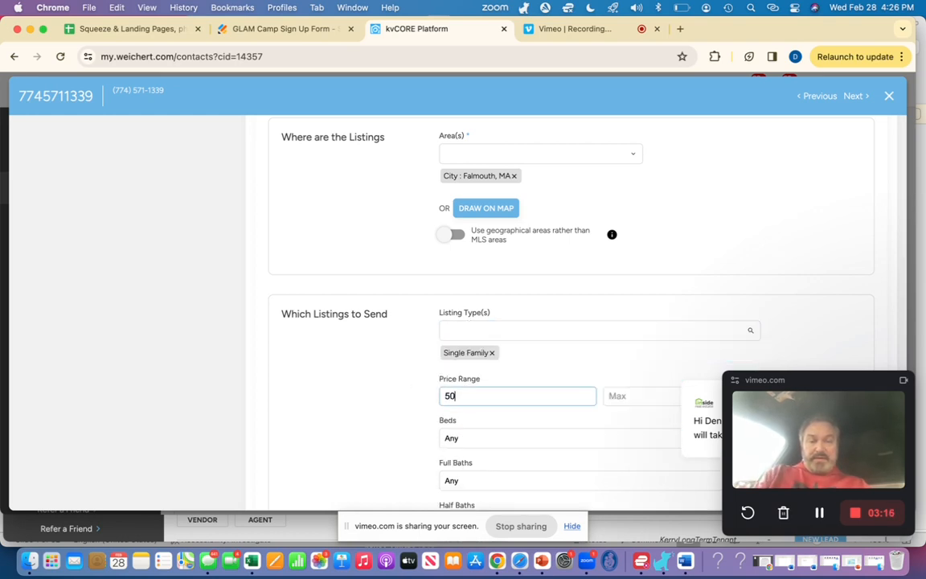
pyautogui.press('Tab')
pyautogui.write('800,')
pyautogui.write('0000')
pyautogui.press('Tab')
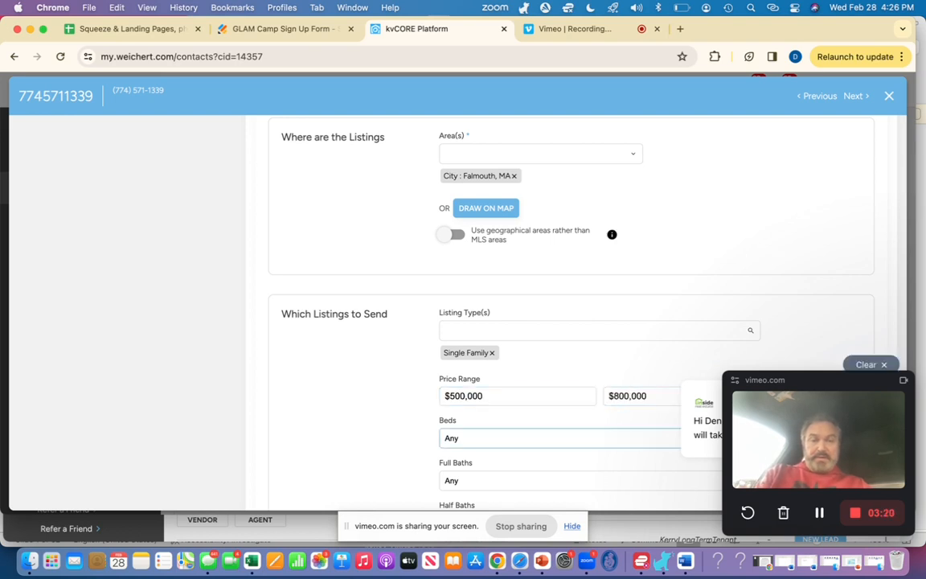
# Review the alert's remaining filters for rooms, size, year built, property amenities and keywords, and return to its title settings.
pyautogui.scroll(-2, 369, 487)
pyautogui.scroll(-4, 369, 488)
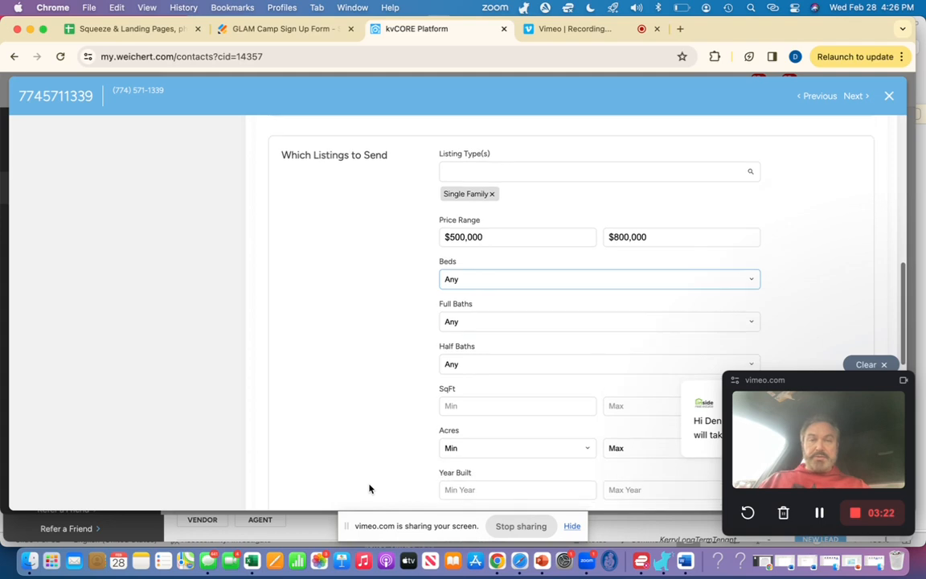
pyautogui.scroll(-3, 370, 487)
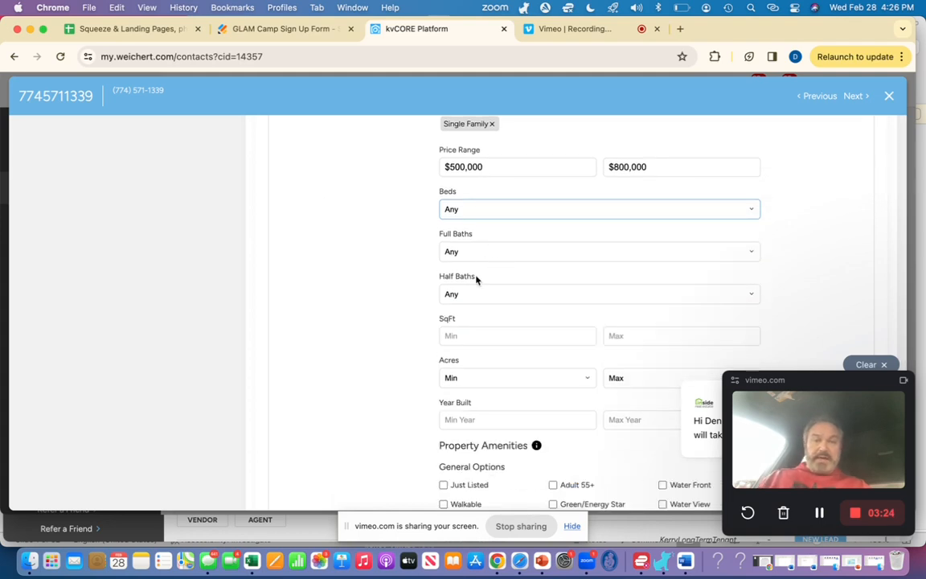
pyautogui.scroll(-10, 450, 378)
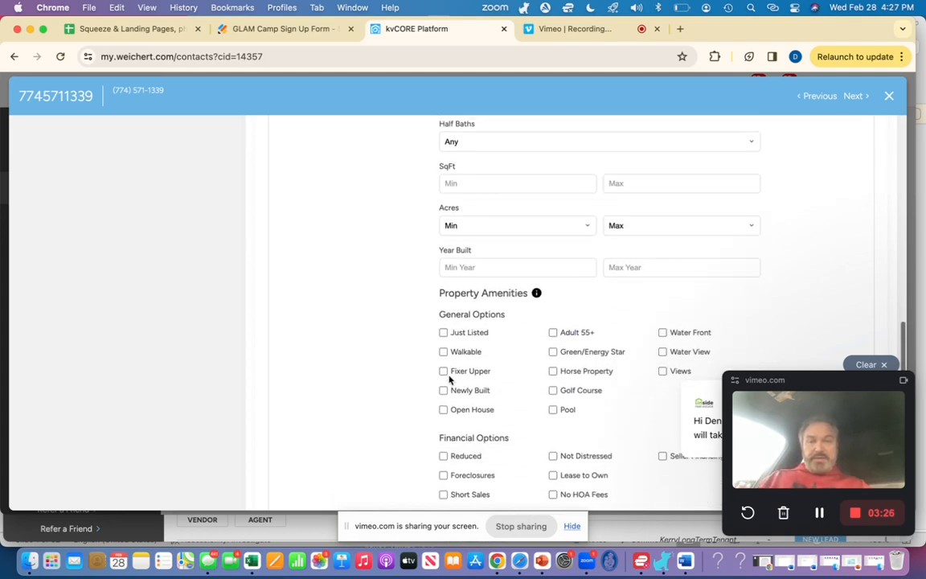
pyautogui.scroll(-3, 448, 375)
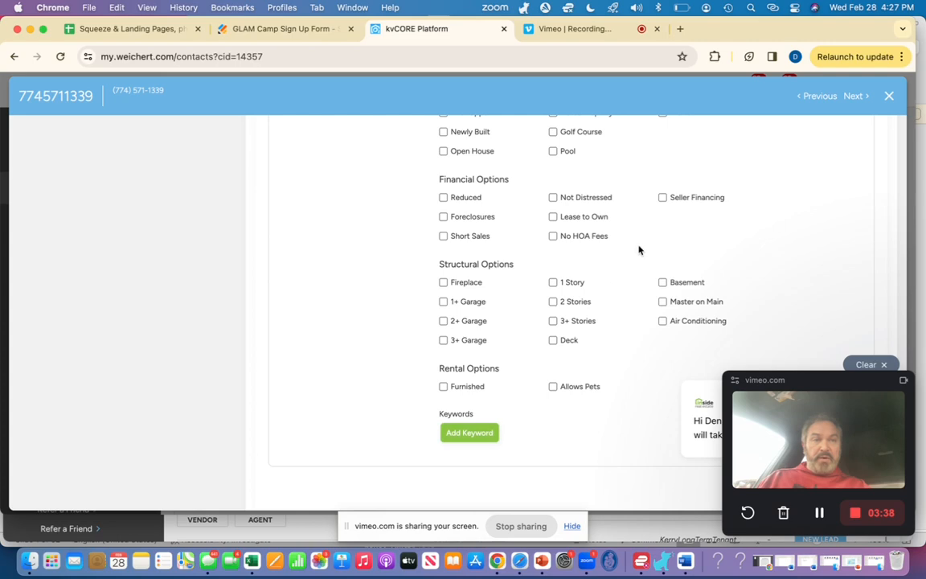
pyautogui.scroll(10, 637, 250)
pyautogui.scroll(8, 639, 250)
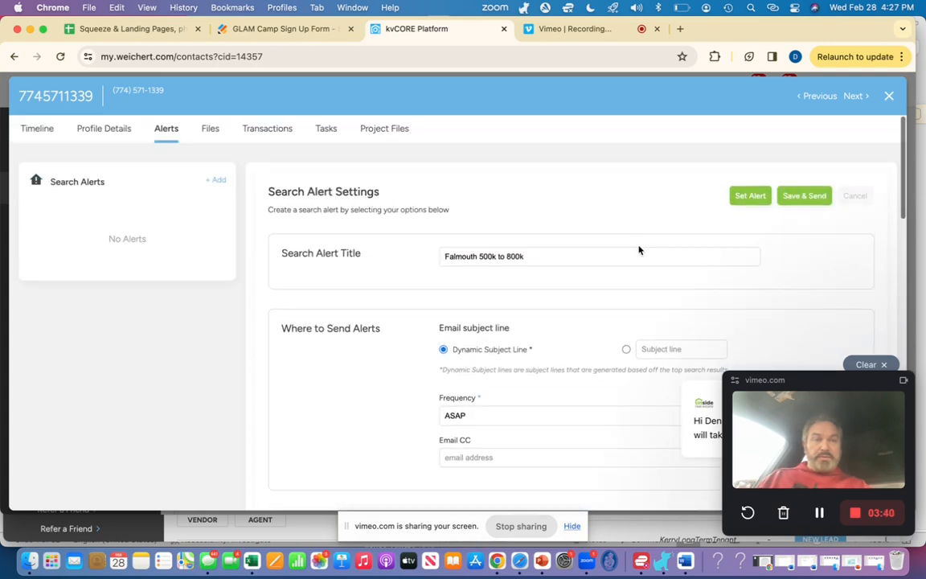